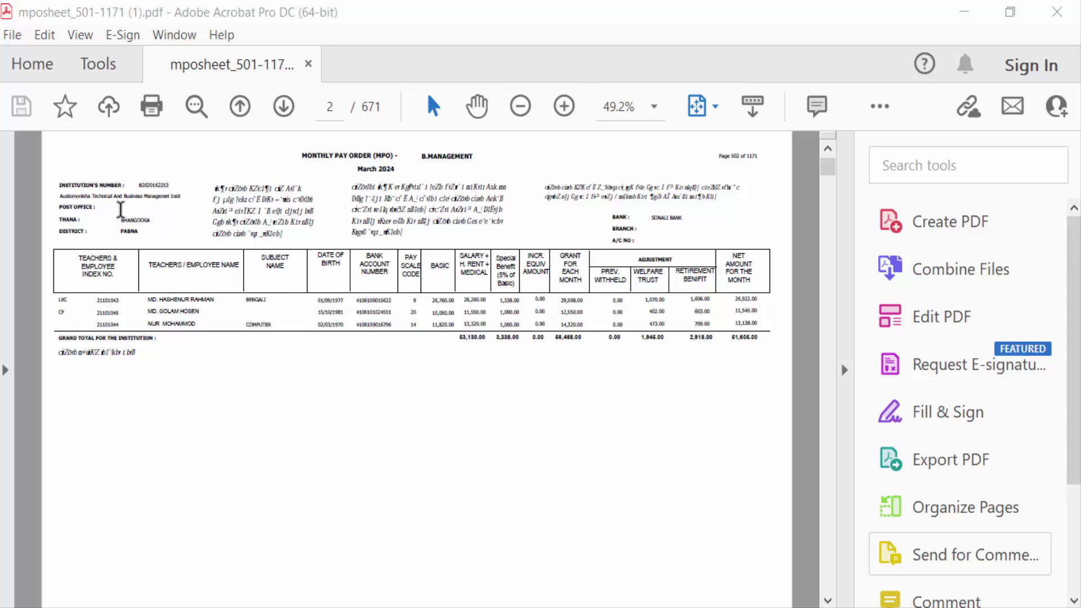
Check the document's page size in Document Properties, then close the dialog.
click(12, 35)
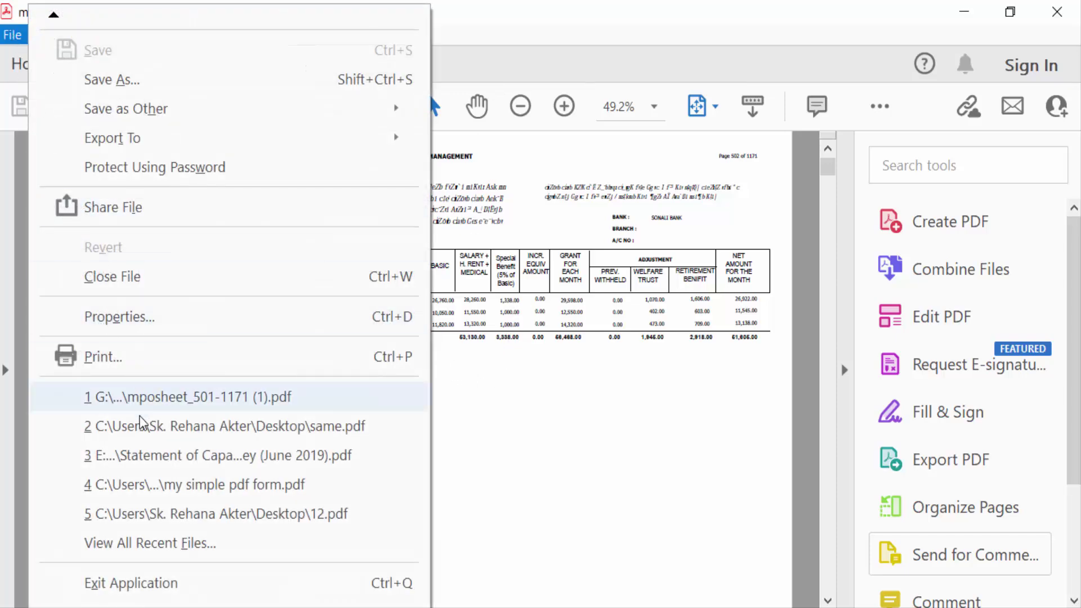
click(105, 319)
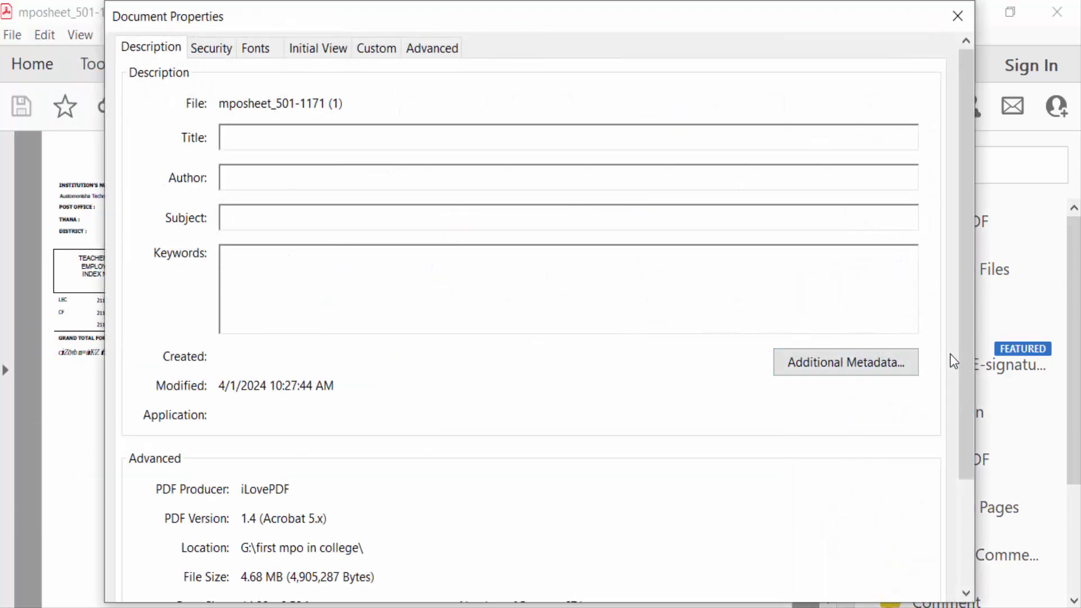
drag(966, 376, 851, 515)
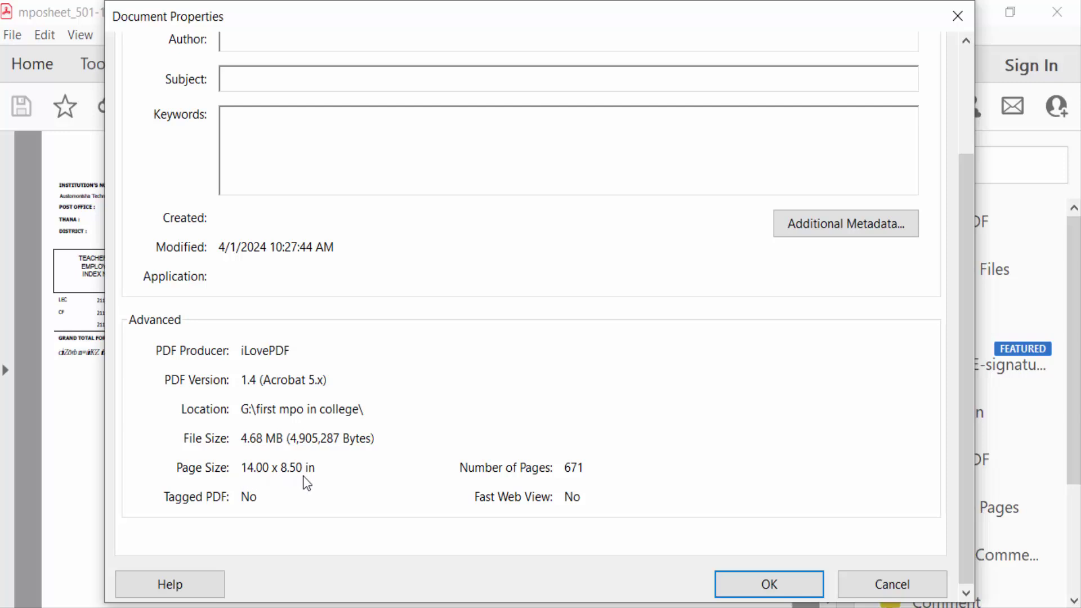
click(769, 585)
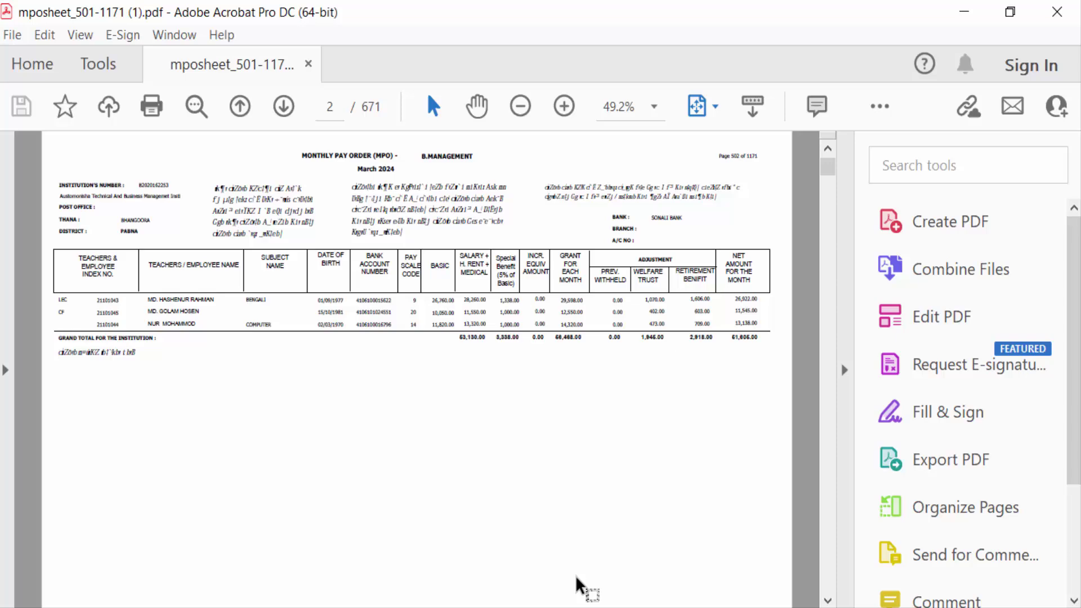
In the Print dialog's Page Setup, set the paper size to Letter.
click(11, 34)
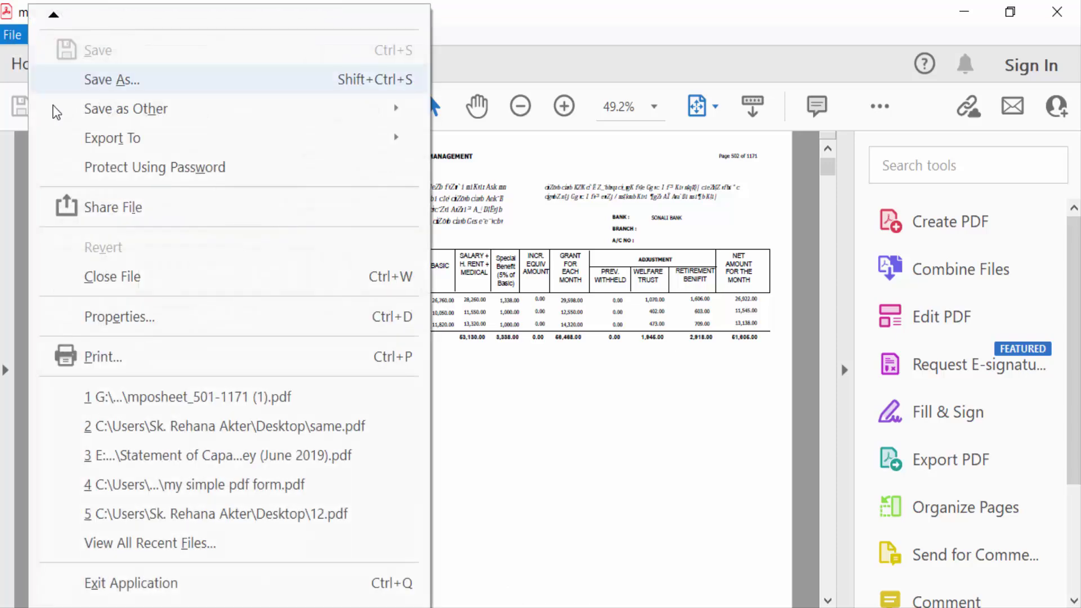
click(113, 364)
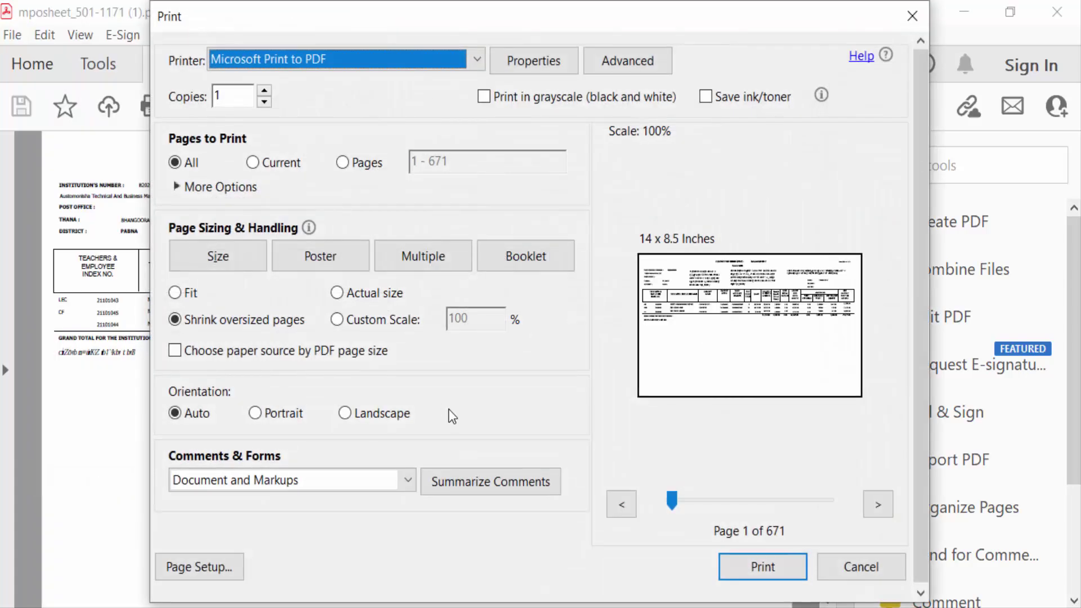
click(210, 570)
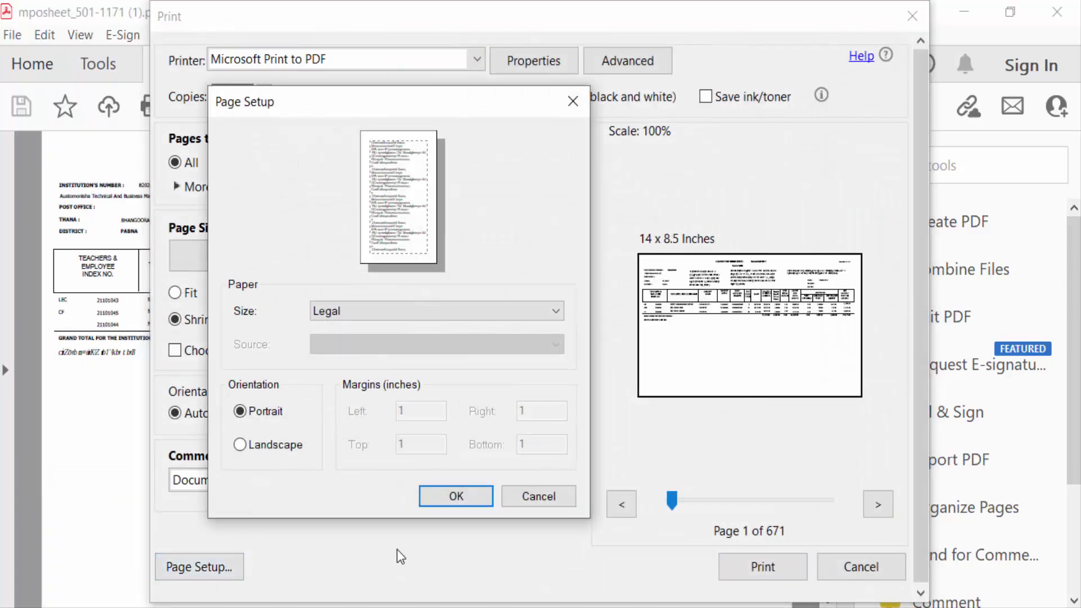
click(374, 315)
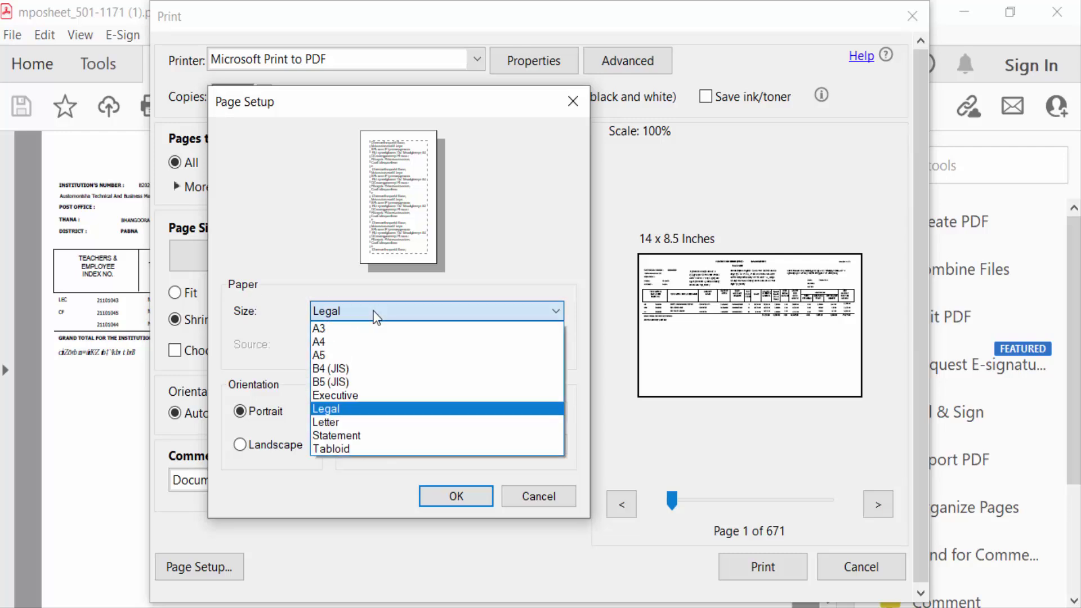
click(328, 423)
click(465, 499)
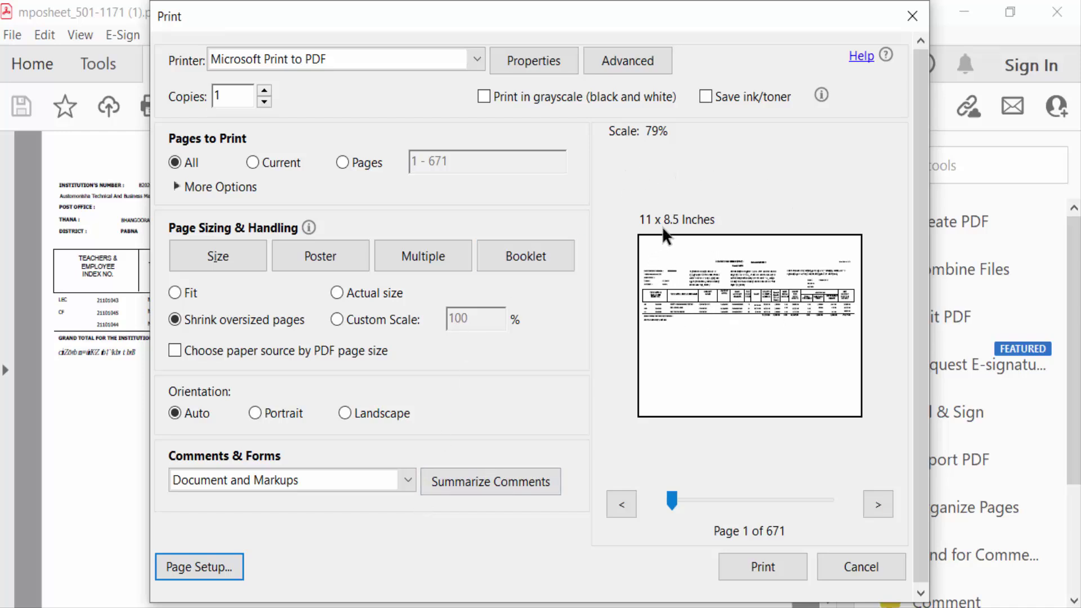
Print to mpo.pdf on the Desktop, replacing the existing file.
click(763, 566)
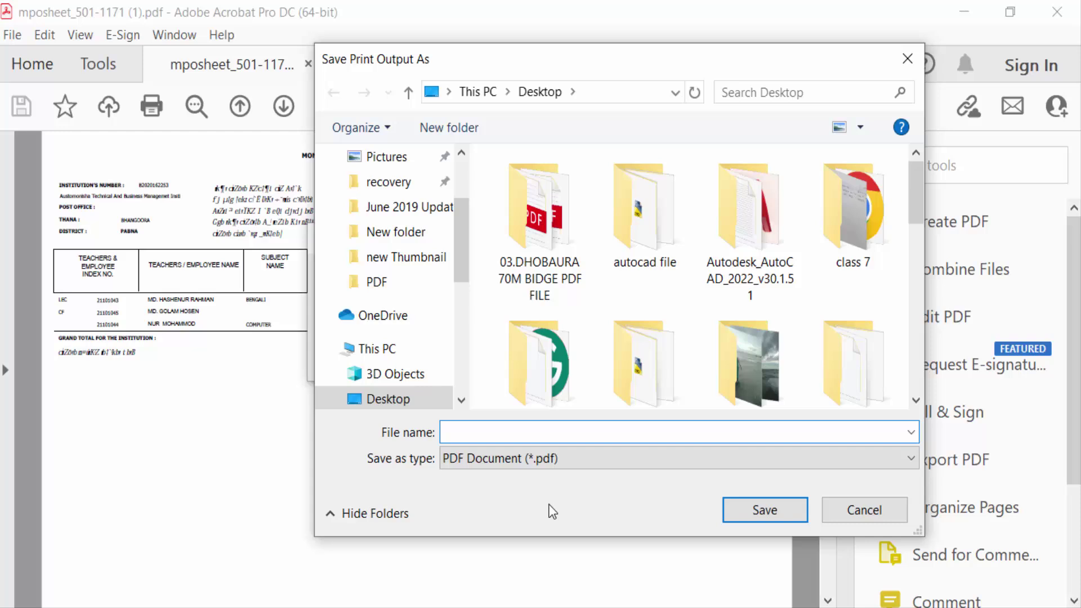
text(m)
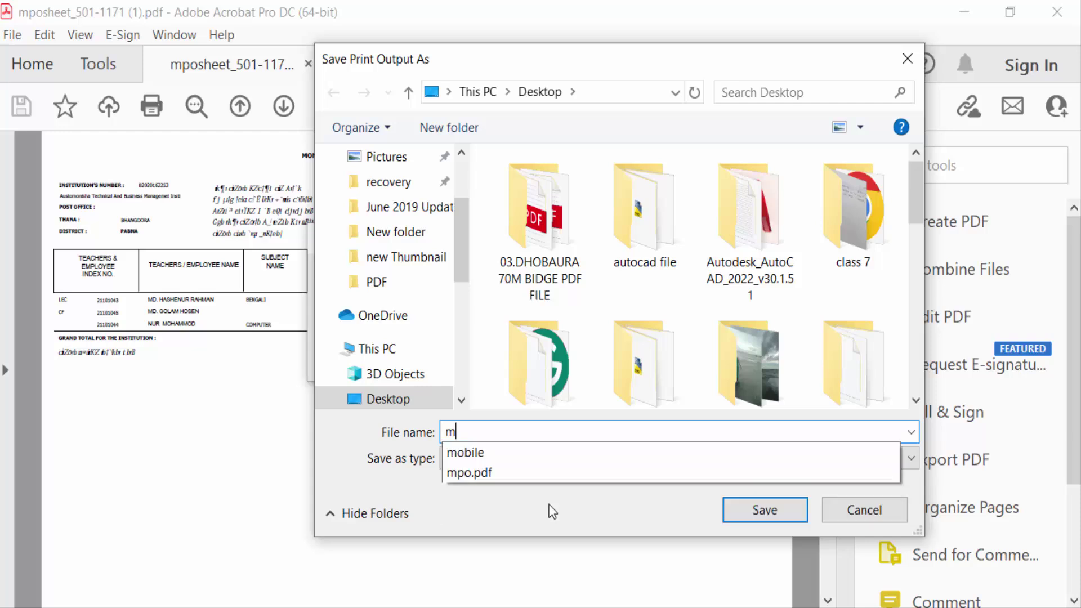
text(po)
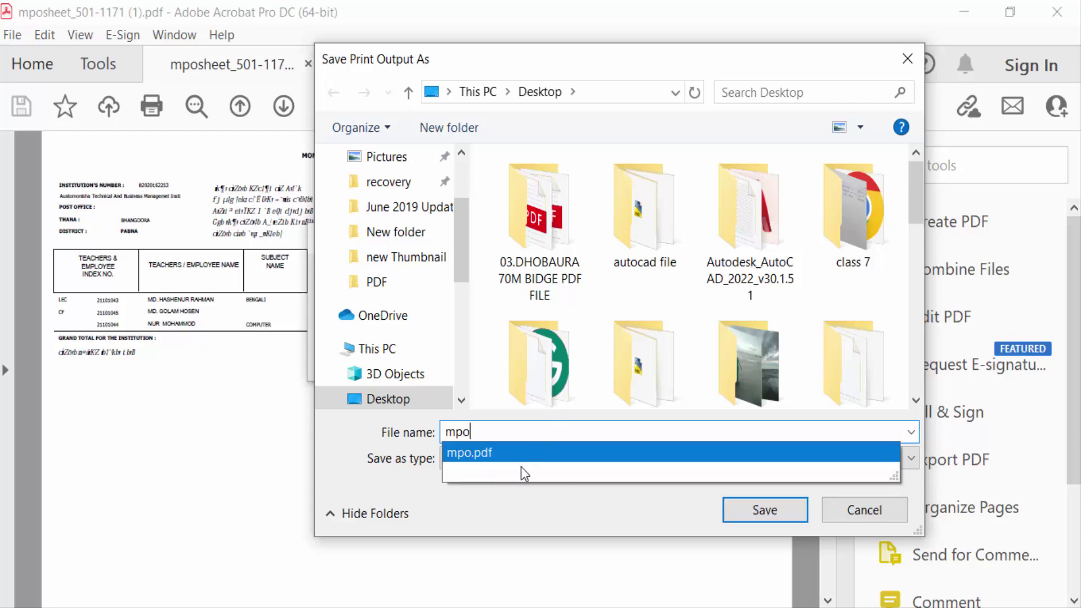
click(521, 460)
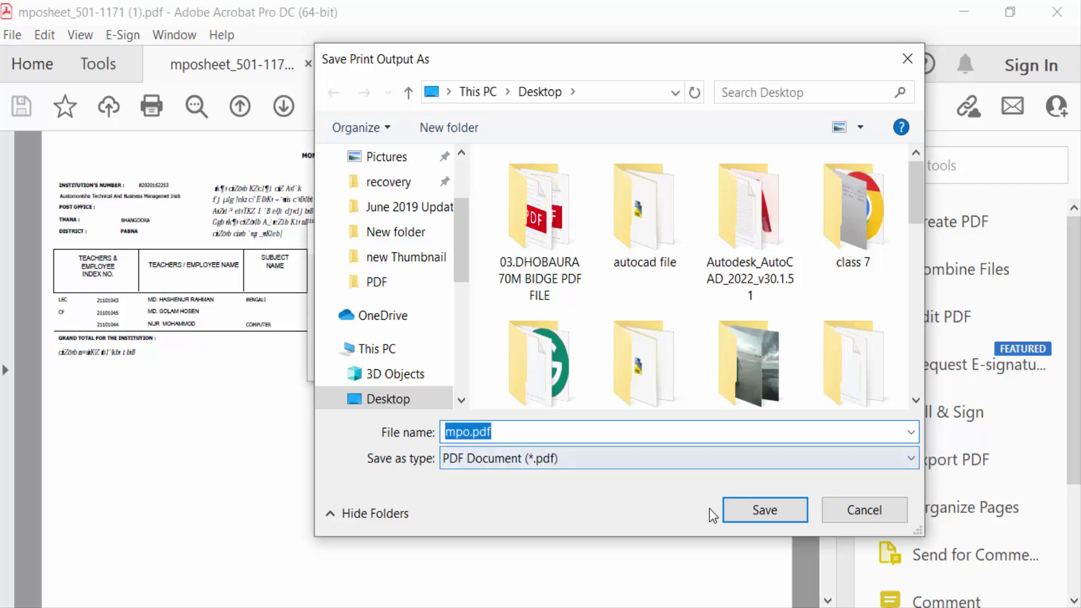
click(750, 510)
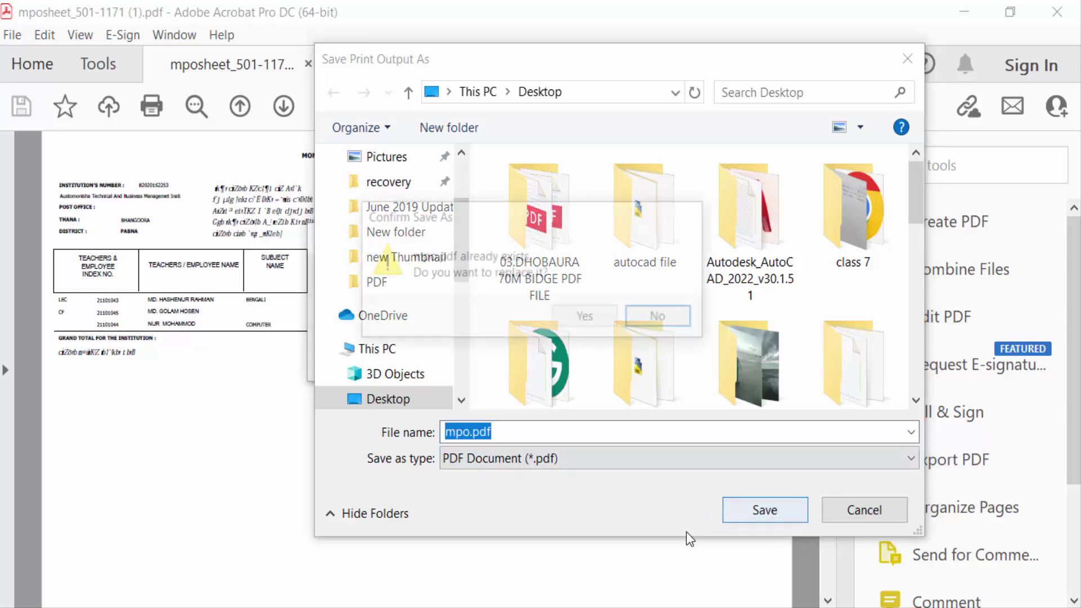
click(586, 320)
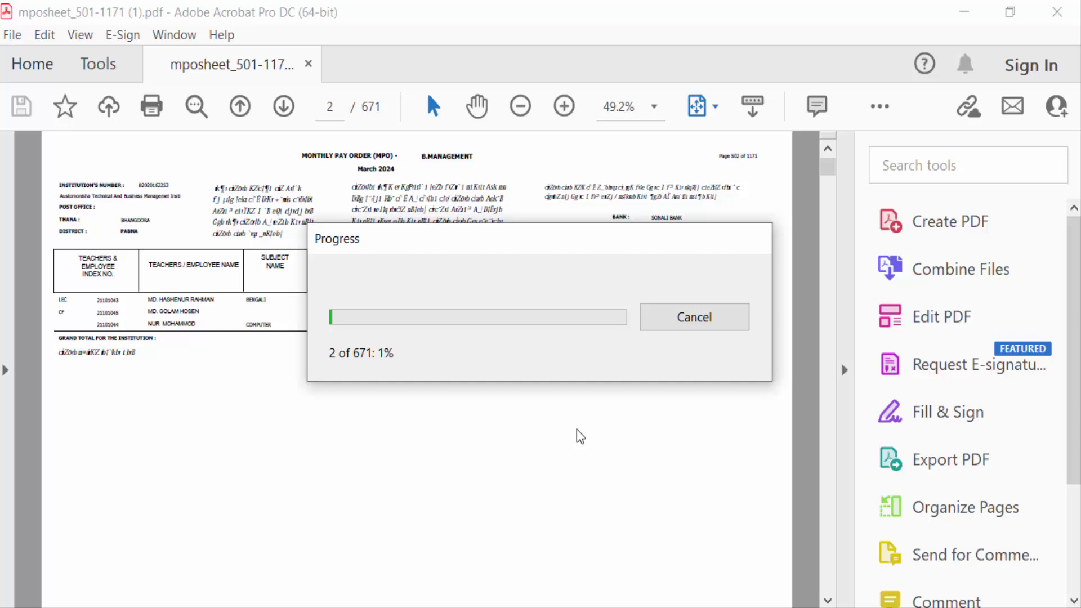